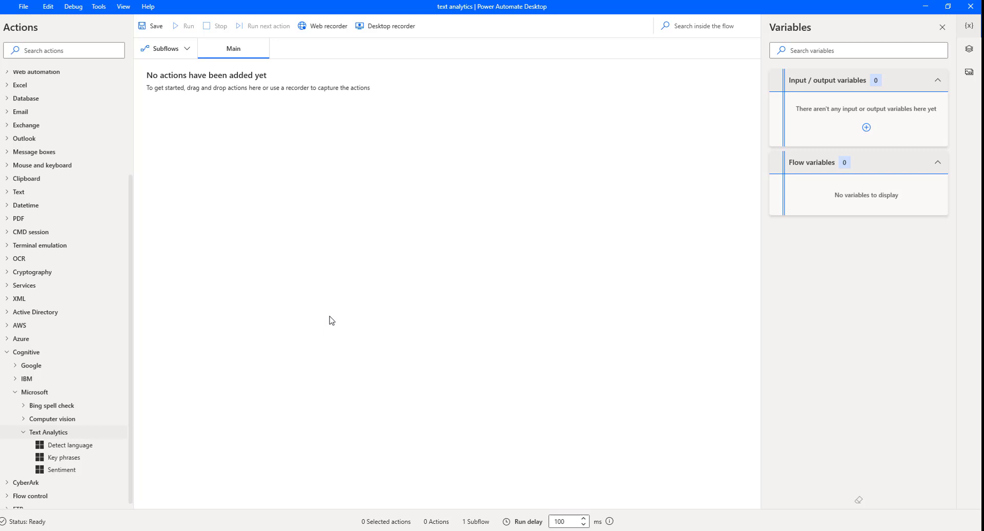
Step: Switch from the empty 'text analytics' flow to the Chrome browser
{"action": "key", "text": "alt+Tab"}
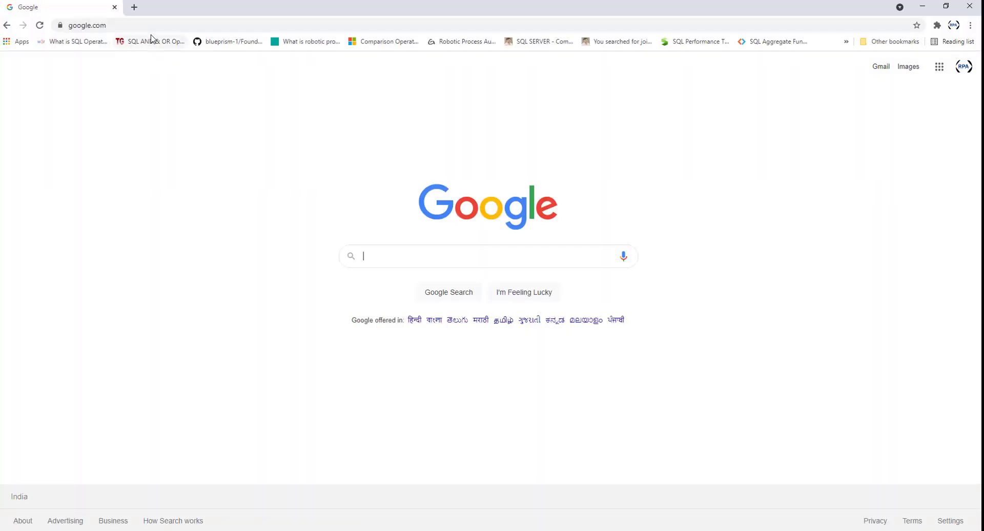
Step: Navigate Chrome to portal.azure.com
{"action": "left_click", "coordinate": [164, 24]}
{"action": "type", "text": "po"}
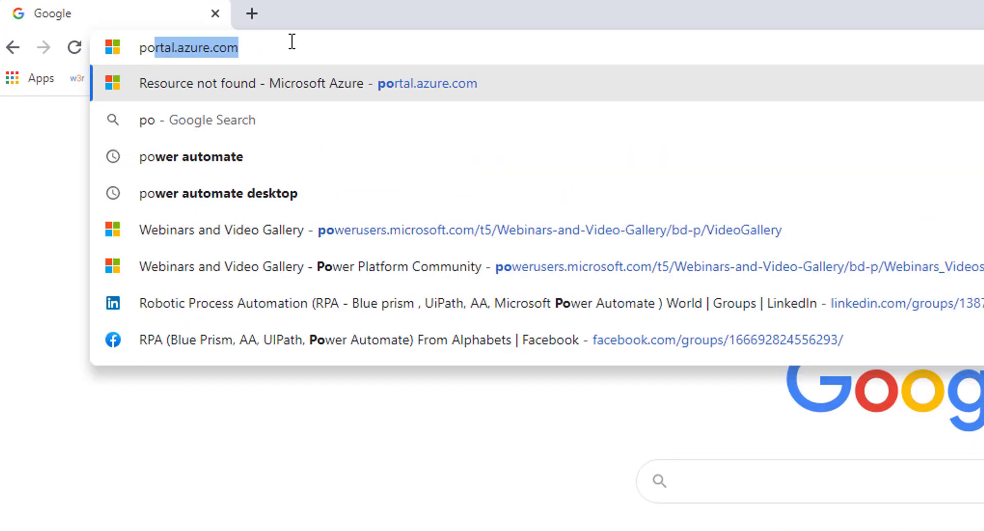
{"action": "type", "text": "rtal.az"}
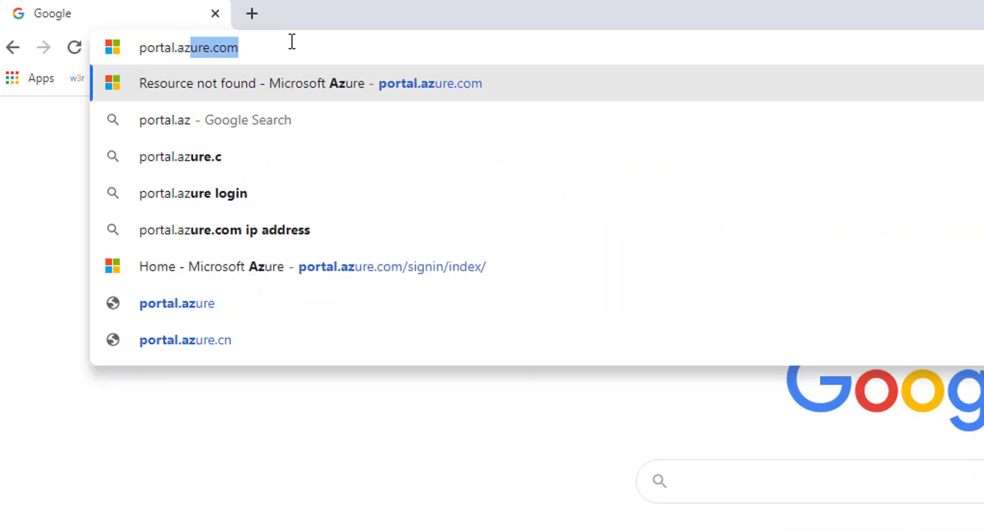
{"action": "type", "text": "ure.c"}
{"action": "key", "text": "Return"}
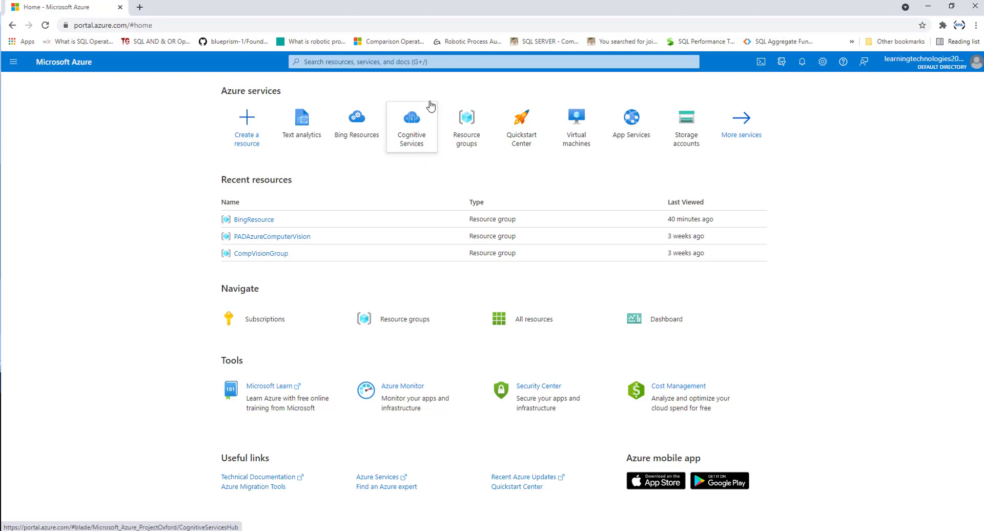
Step: Search for 'text analytics' and open the Text analytics service page, highlighting its title
{"action": "left_click", "coordinate": [436, 64]}
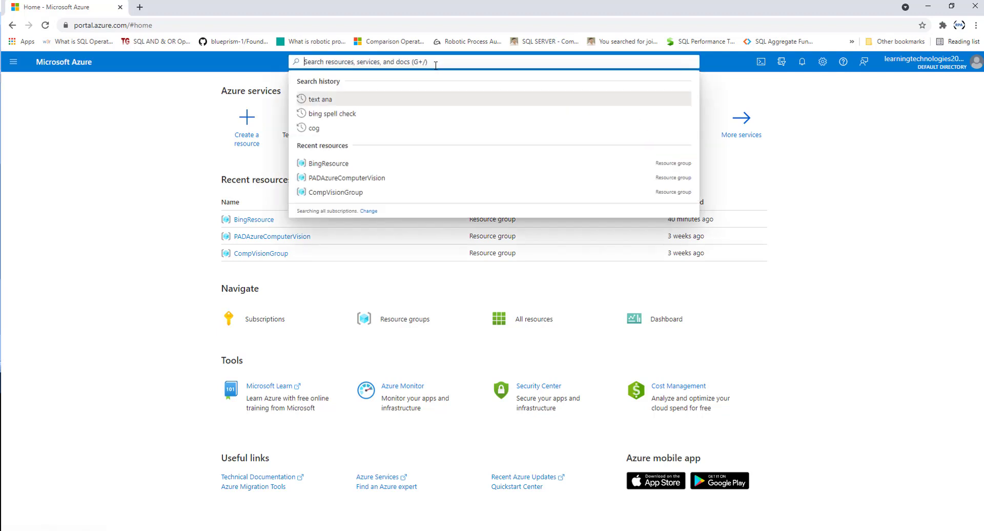
{"action": "type", "text": "tex"}
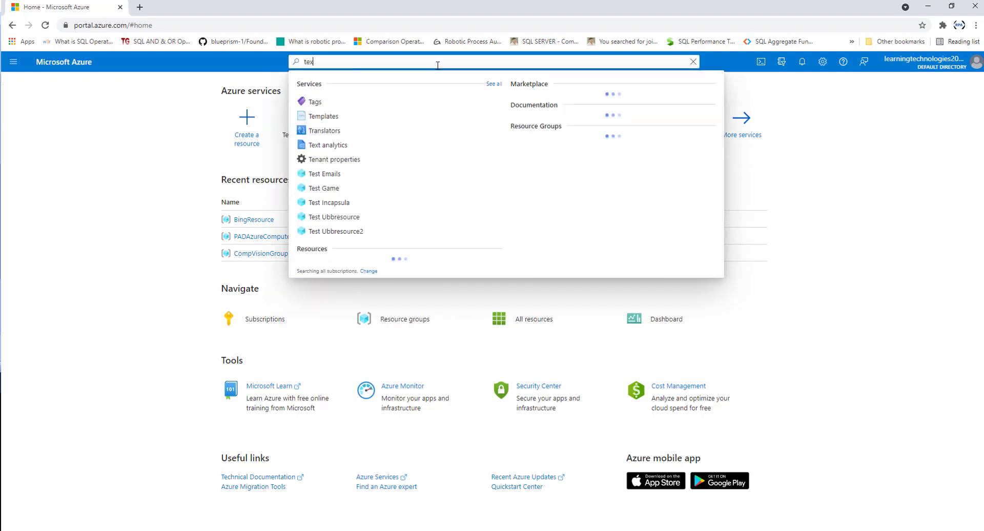
{"action": "type", "text": "t analytics"}
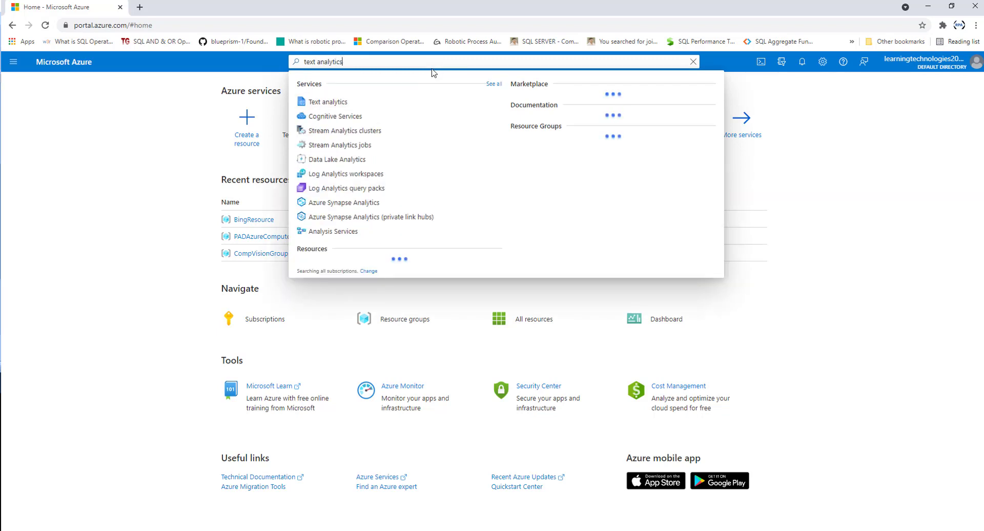
{"action": "left_click", "coordinate": [351, 105]}
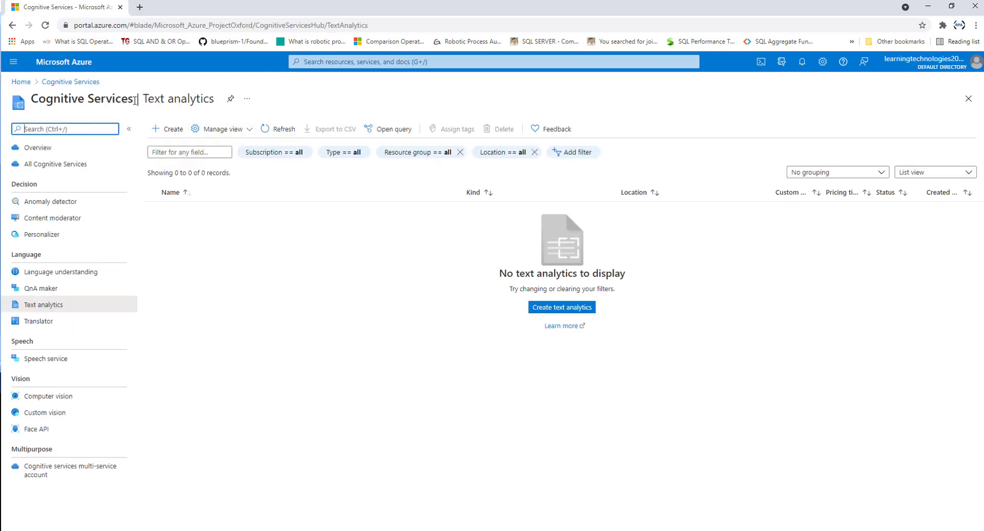
{"action": "left_click_drag", "start_coordinate": [143, 100], "coordinate": [215, 101]}
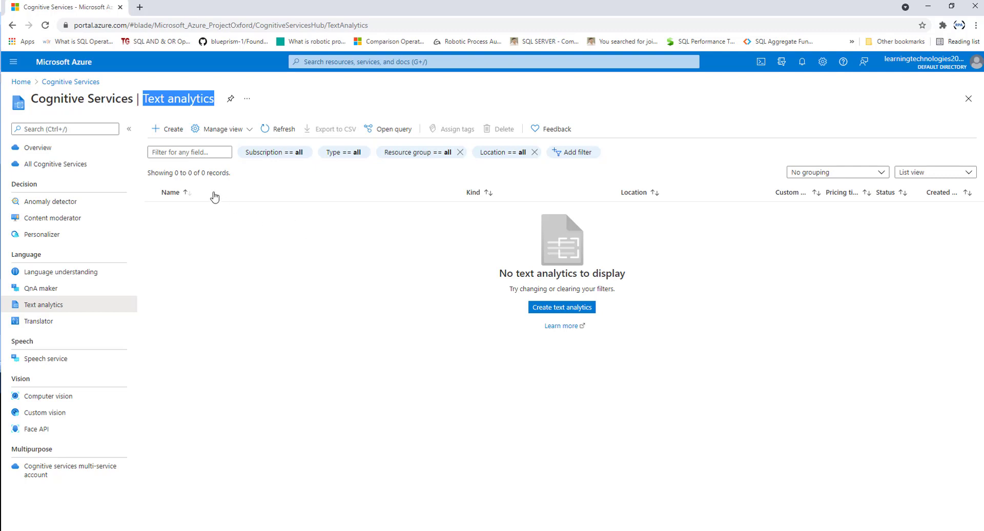
Step: Start a new Text Analytics resource, skipping the additional features page
{"action": "left_click", "coordinate": [165, 131]}
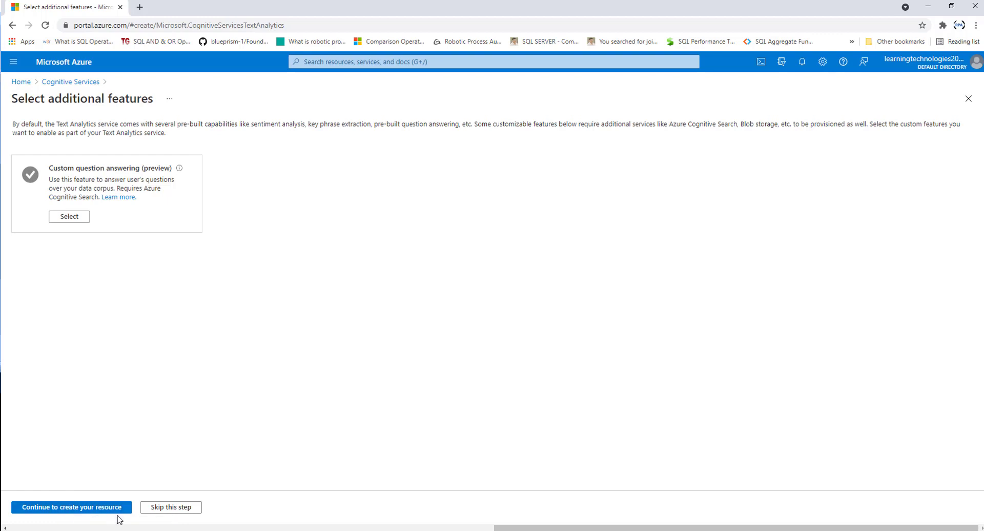
{"action": "left_click", "coordinate": [178, 513]}
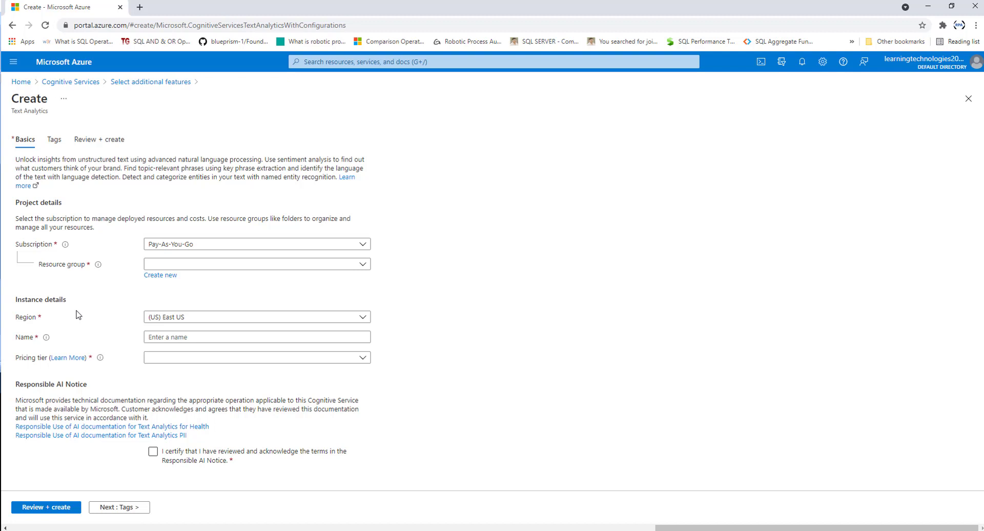
{"action": "left_click_drag", "start_coordinate": [103, 160], "coordinate": [15, 165]}
{"action": "left_click", "coordinate": [15, 165]}
{"action": "left_click_drag", "start_coordinate": [39, 169], "coordinate": [117, 168]}
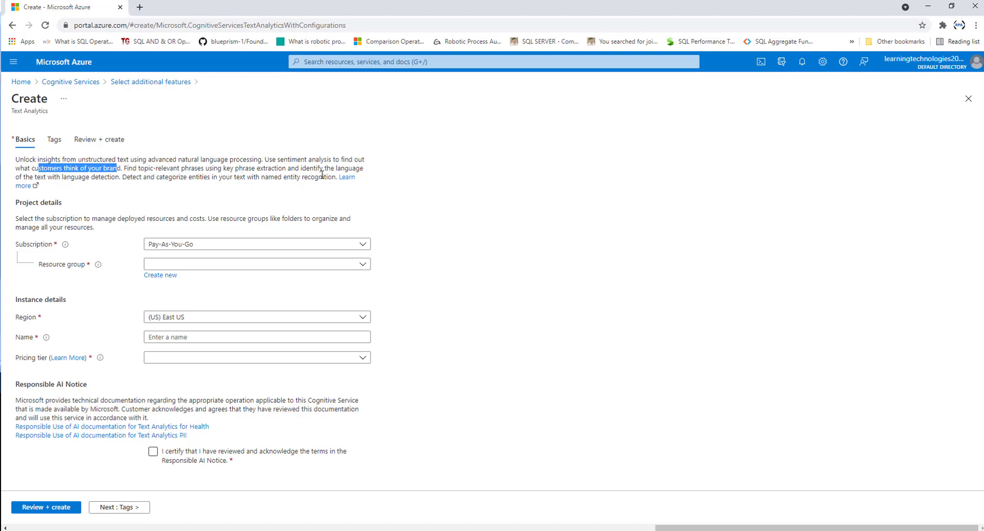
{"action": "left_click", "coordinate": [322, 174]}
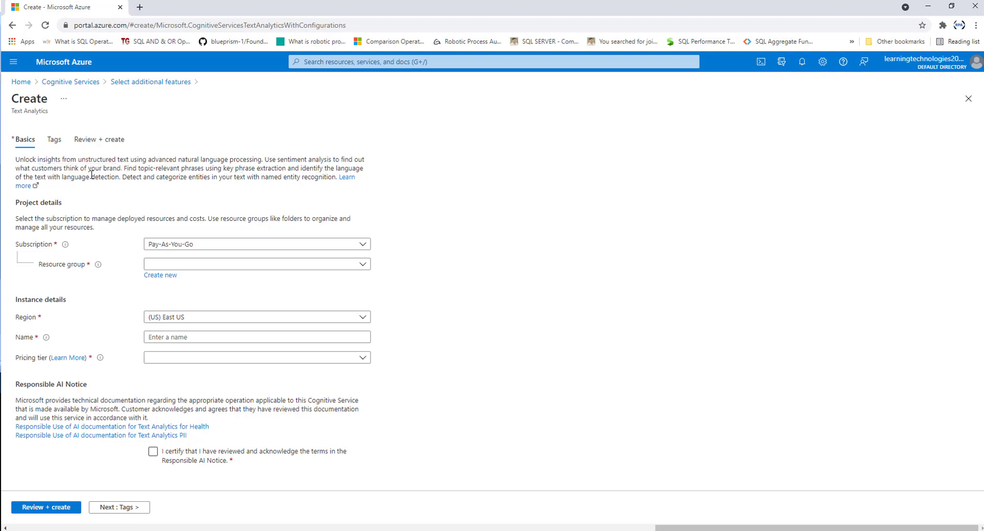
{"action": "left_click_drag", "start_coordinate": [91, 175], "coordinate": [112, 177]}
{"action": "left_click_drag", "start_coordinate": [15, 215], "coordinate": [65, 211]}
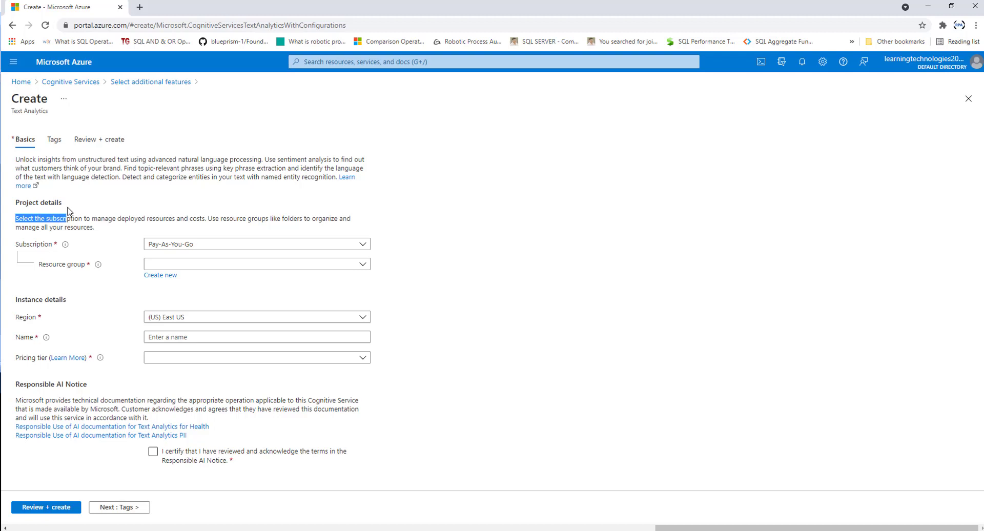
{"action": "left_click", "coordinate": [67, 211]}
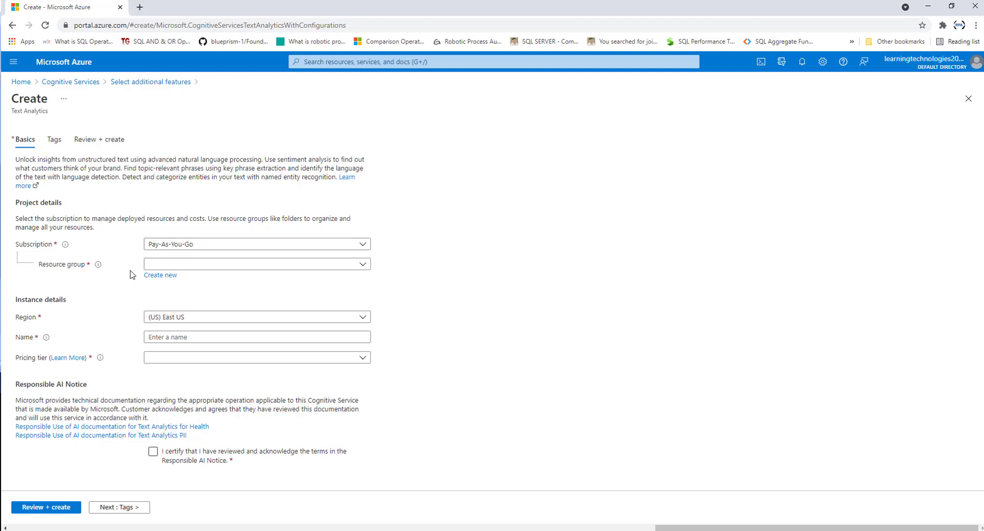
Step: Place the resource in the BingResource group and name it PAD-TextAnalyticsAPI
{"action": "left_click", "coordinate": [155, 265]}
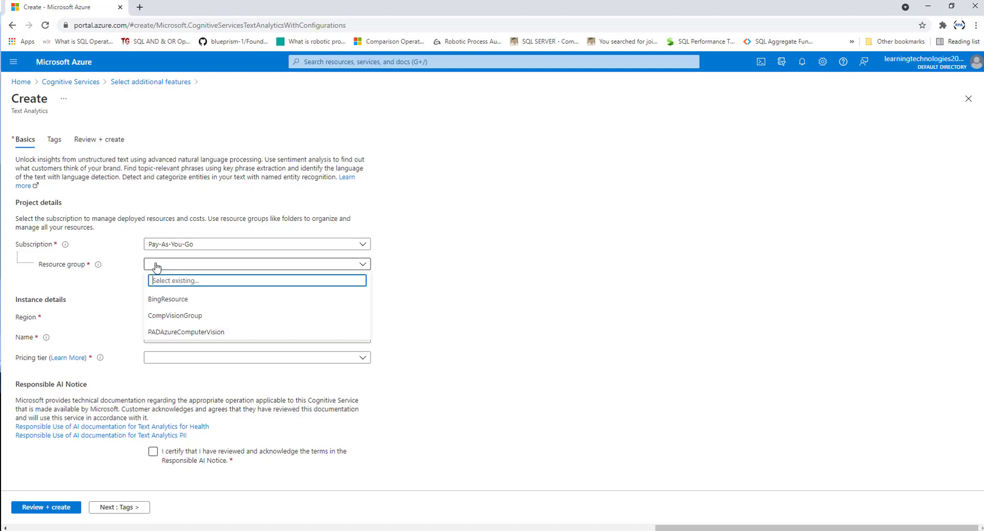
{"action": "left_click", "coordinate": [174, 300]}
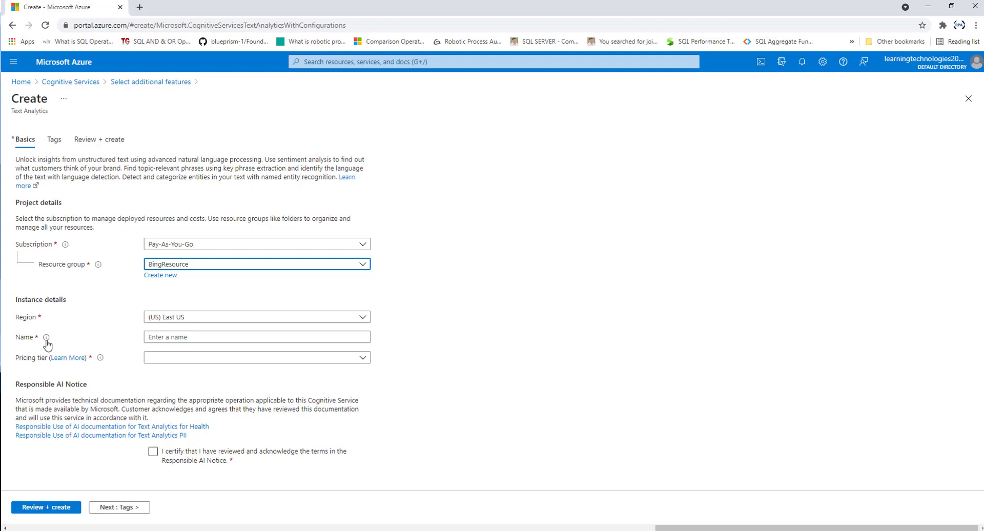
{"action": "mouse_move", "coordinate": [45, 342]}
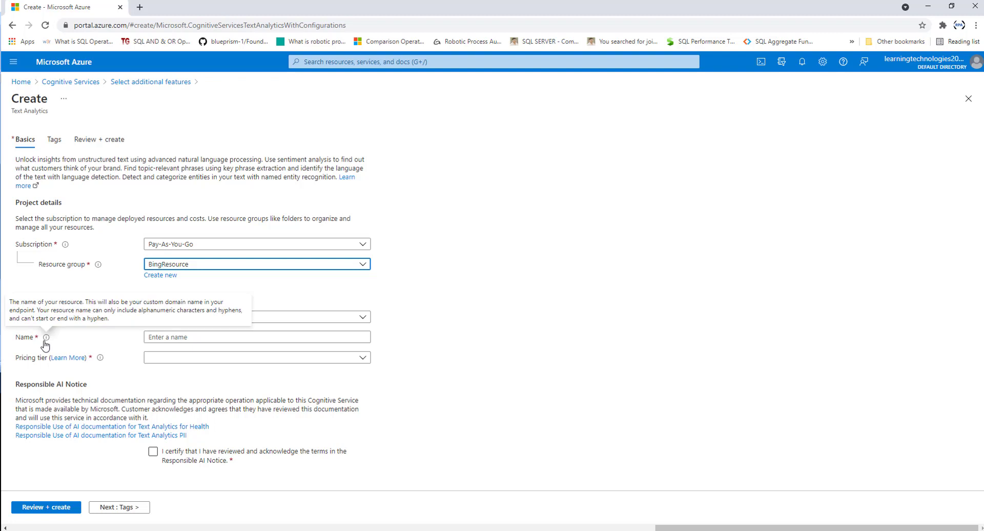
{"action": "left_click", "coordinate": [188, 336]}
{"action": "type", "text": "PA"}
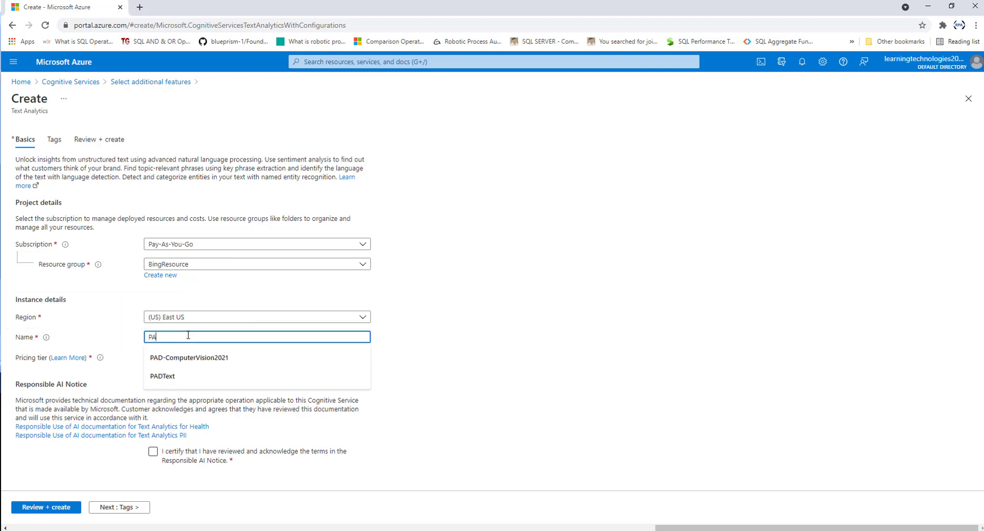
{"action": "type", "text": "D-"}
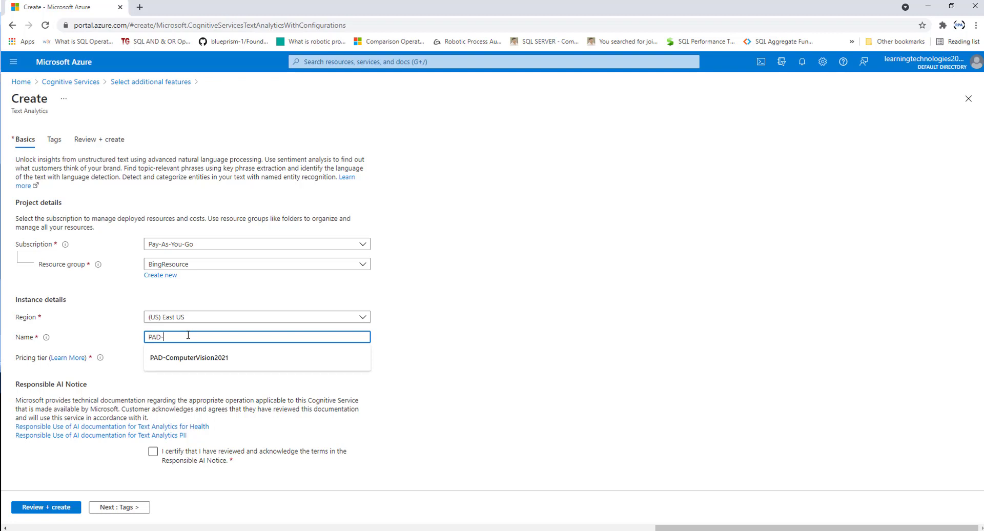
{"action": "type", "text": "TextAnaly"}
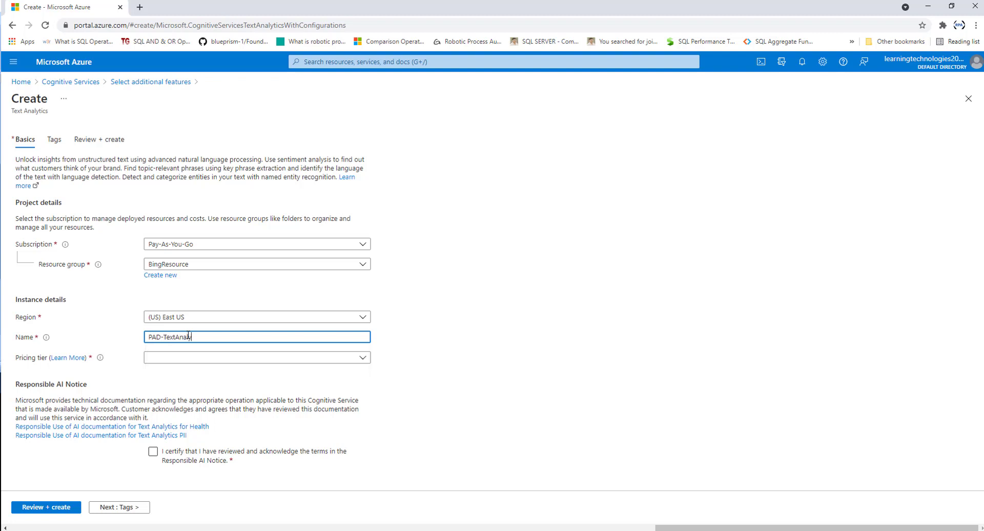
{"action": "type", "text": "ticsAPI"}
Step: Set the pricing tier to Free F0 (5K Transactions per 30 days)
{"action": "left_click", "coordinate": [160, 358]}
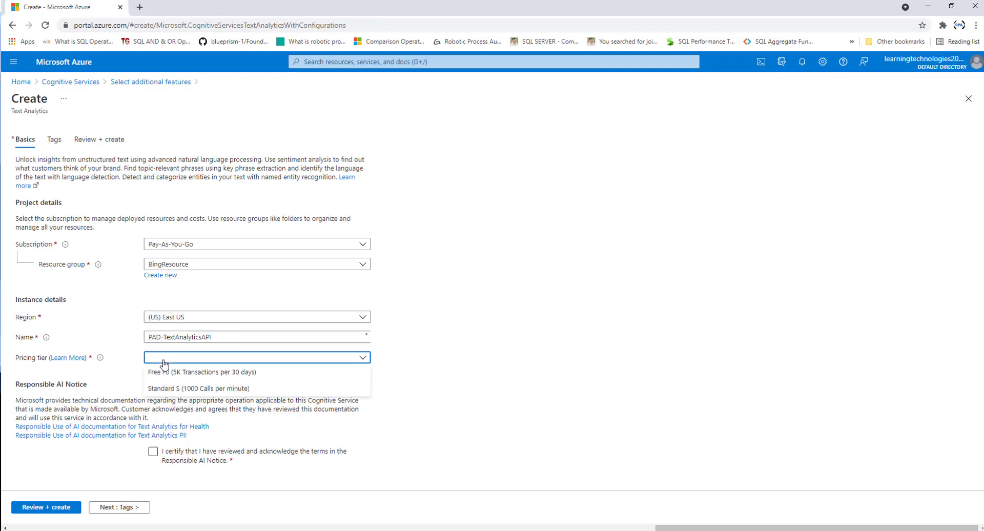
{"action": "left_click", "coordinate": [163, 375]}
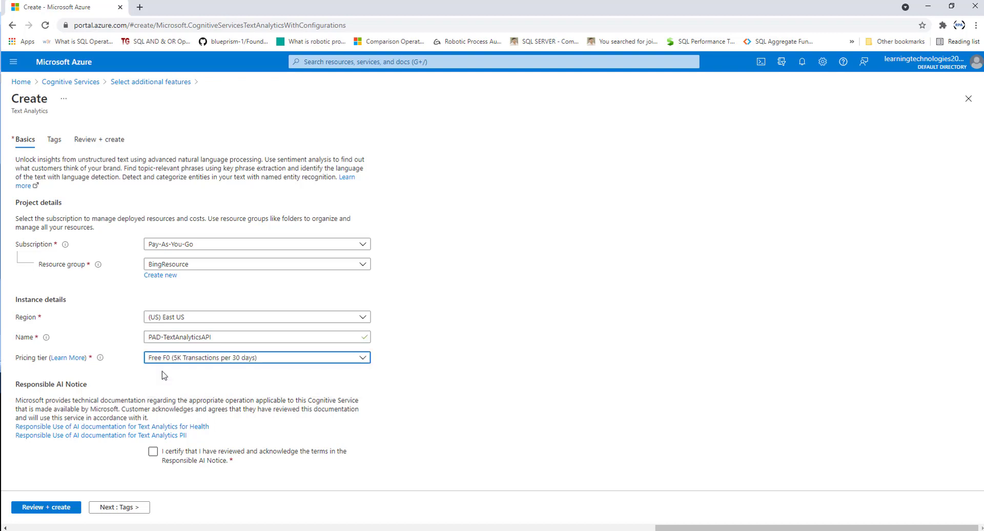
{"action": "left_click", "coordinate": [200, 361]}
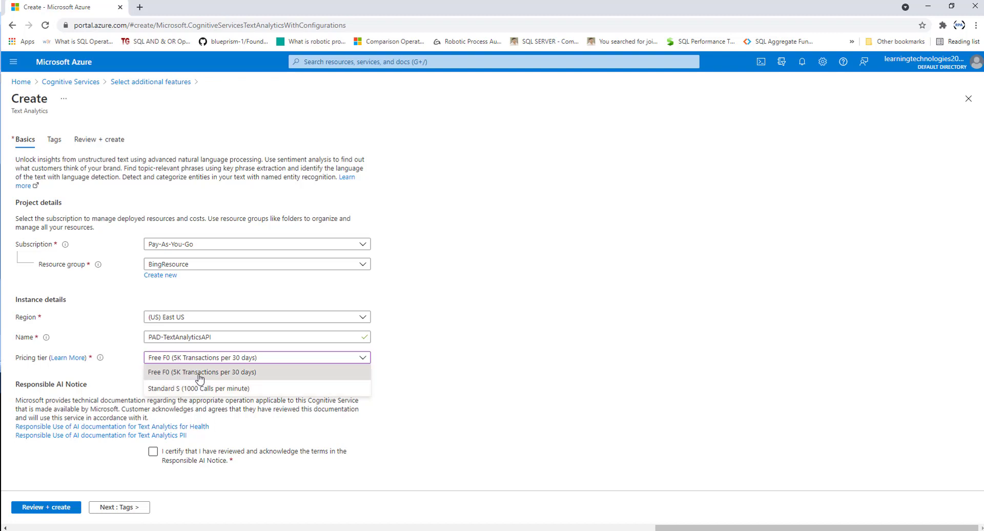
{"action": "left_click", "coordinate": [199, 378]}
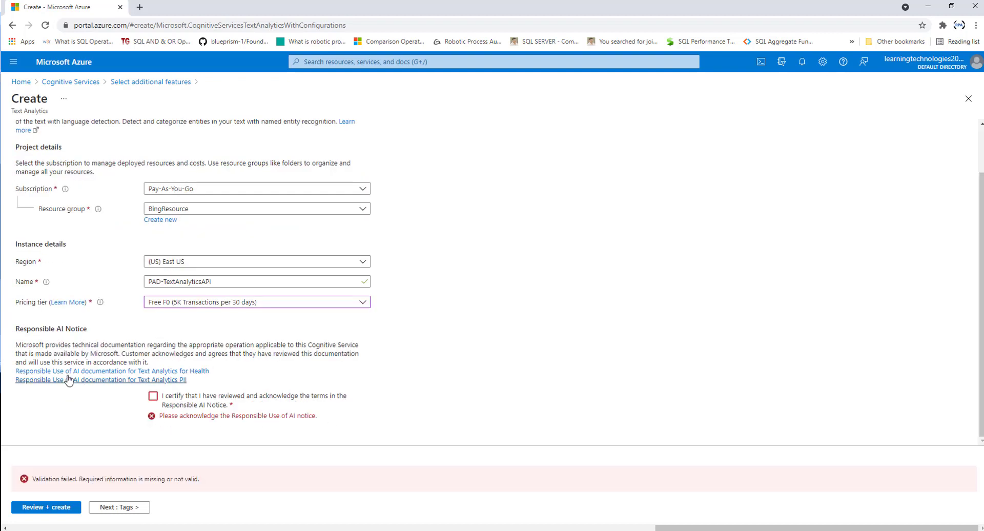
Step: Acknowledge the Responsible AI notice, then review and create the PAD-TextAnalyticsAPI resource
{"action": "left_click", "coordinate": [154, 396]}
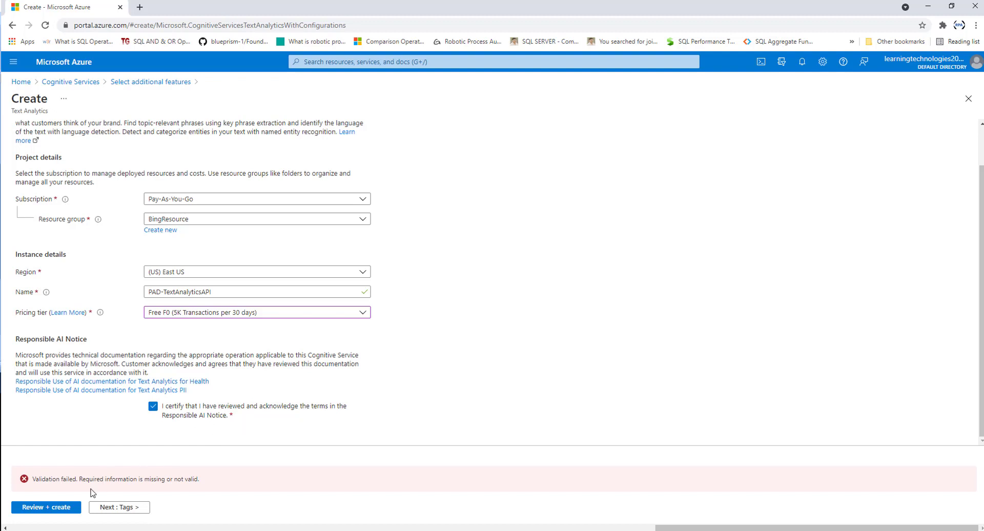
{"action": "left_click", "coordinate": [66, 508]}
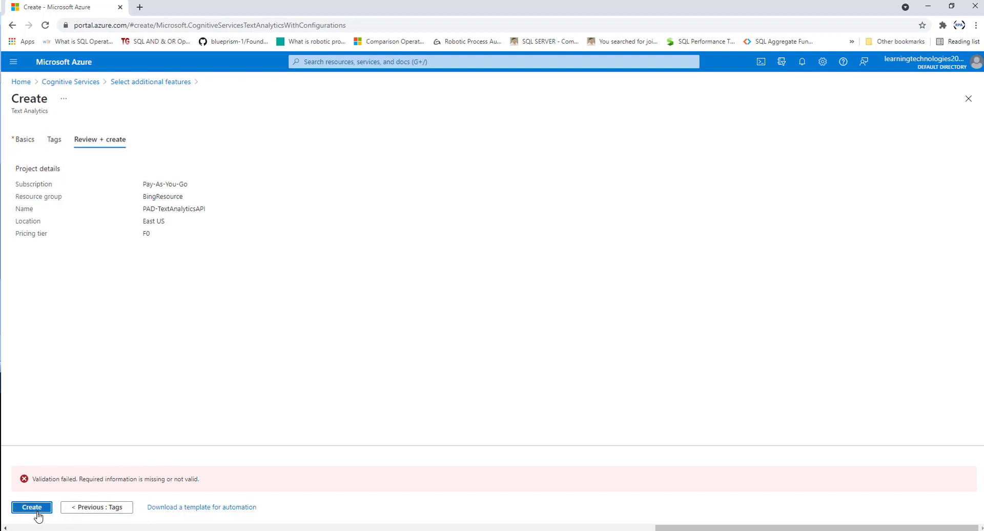
{"action": "left_click", "coordinate": [45, 509]}
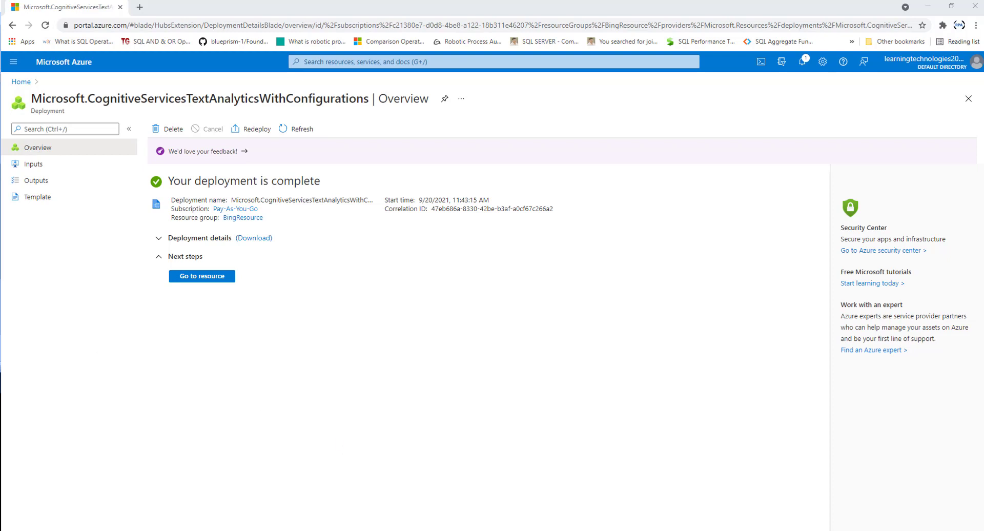
{"action": "left_click", "coordinate": [101, 167]}
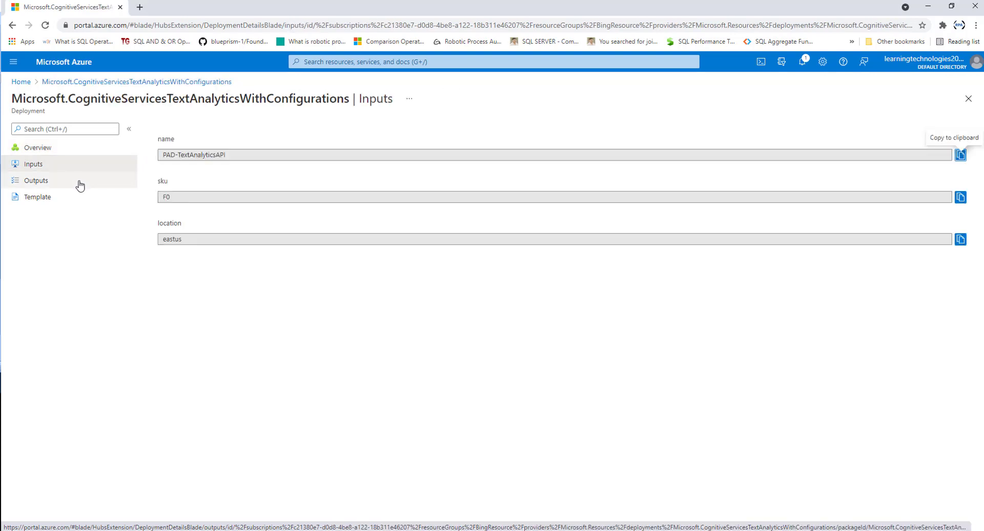
{"action": "left_click", "coordinate": [79, 184]}
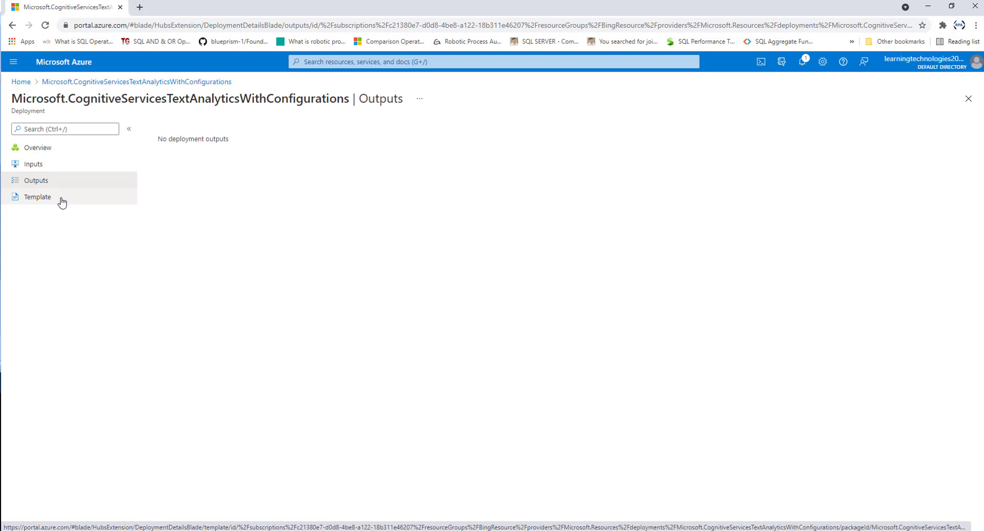
{"action": "left_click", "coordinate": [61, 201]}
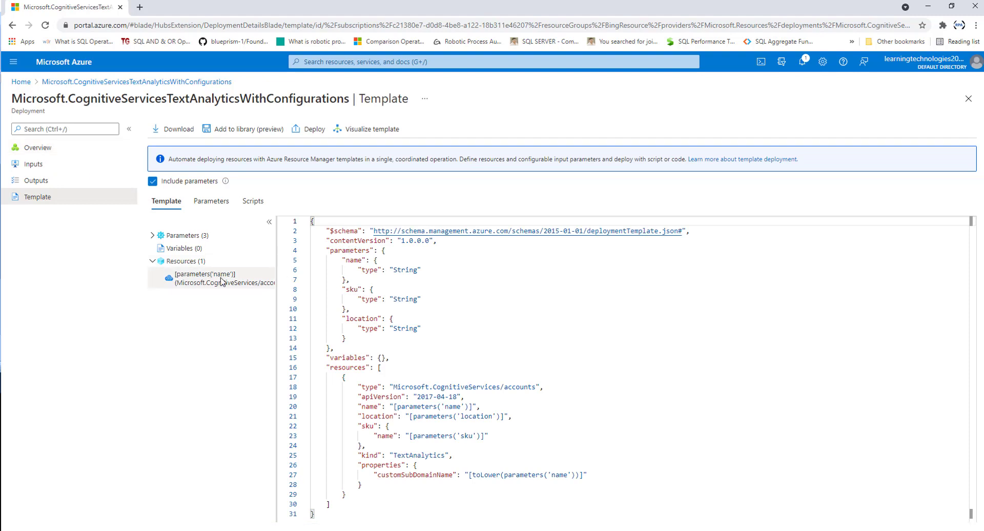
{"action": "left_click", "coordinate": [199, 240]}
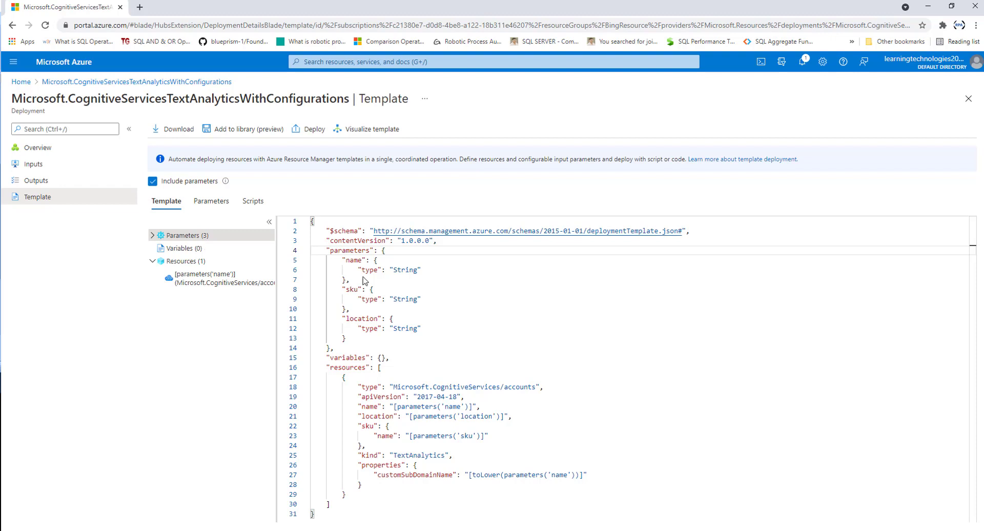
{"action": "left_click", "coordinate": [383, 284]}
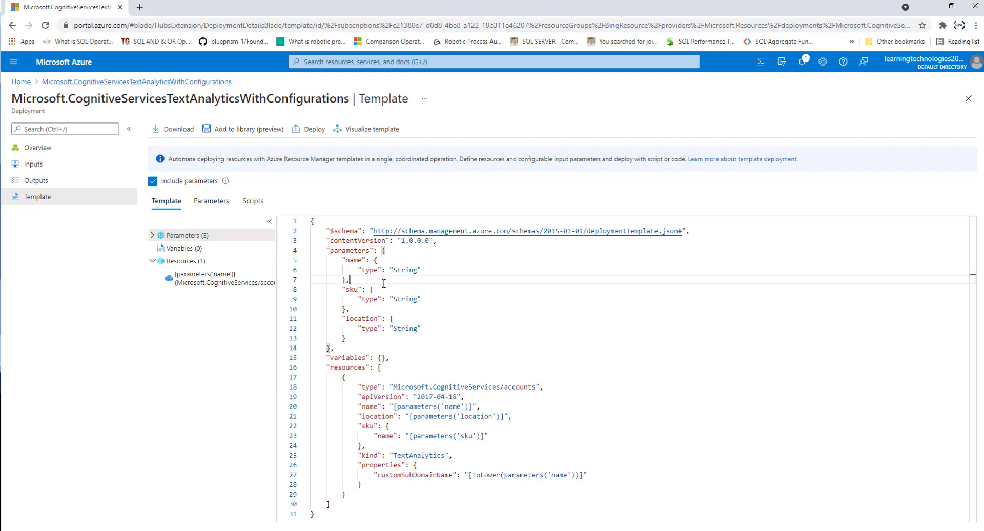
{"action": "left_click", "coordinate": [78, 149]}
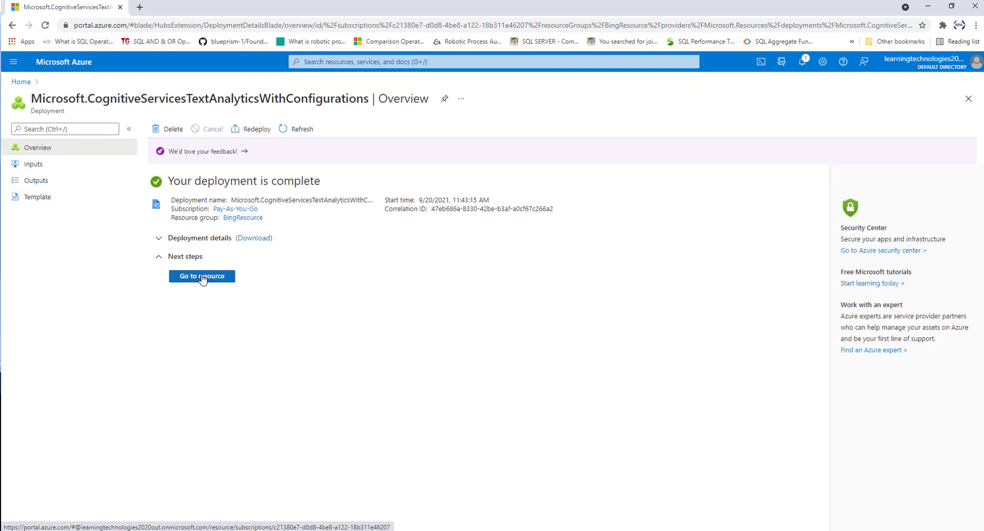
Step: View the PAD-TextAnalyticsAPI Keys and Endpoint page, then return to Power Automate Desktop
{"action": "left_click", "coordinate": [202, 276]}
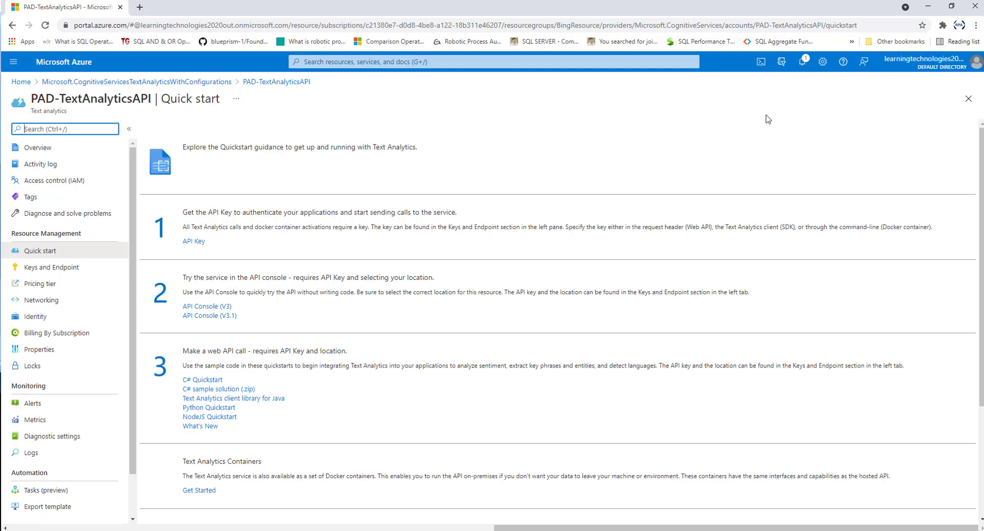
{"action": "left_click", "coordinate": [65, 272]}
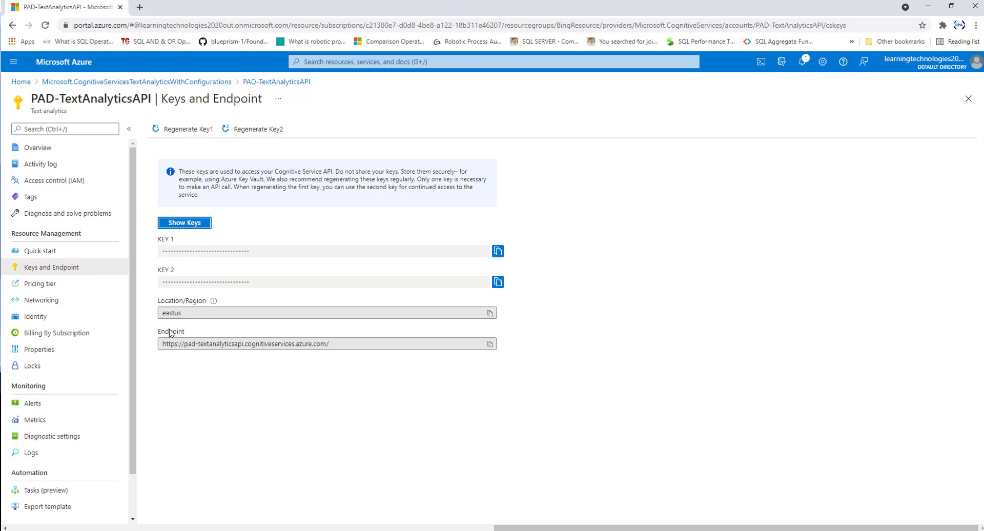
{"action": "left_click_drag", "start_coordinate": [154, 334], "coordinate": [186, 332]}
{"action": "key", "text": "alt+Tab"}
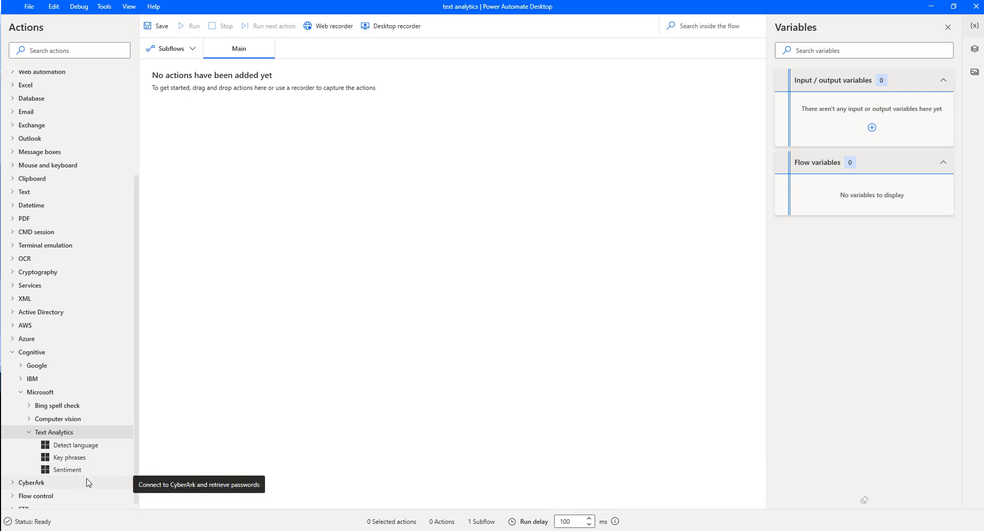
Step: Add a Sentiment action with East US server location and begin entering its subscription key
{"action": "left_click_drag", "start_coordinate": [79, 469], "coordinate": [647, 365]}
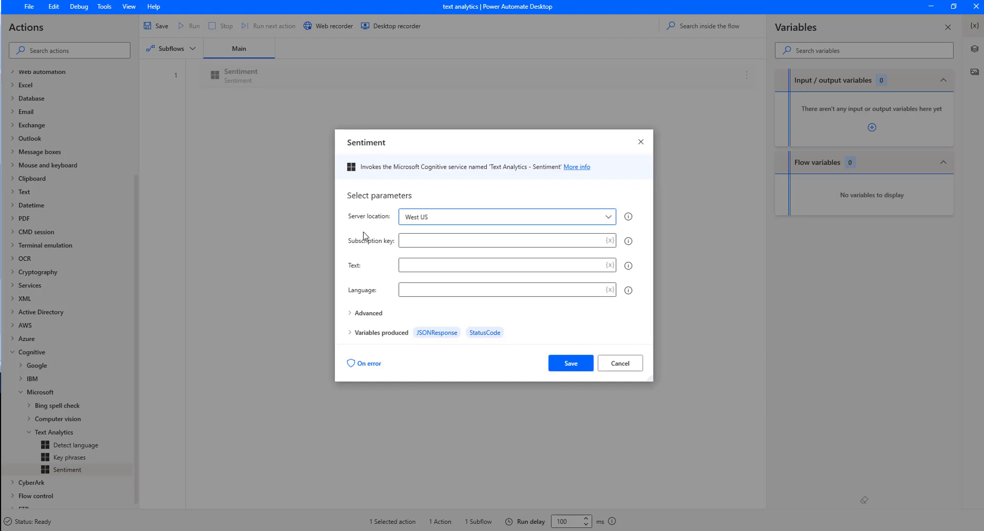
{"action": "left_click", "coordinate": [424, 221]}
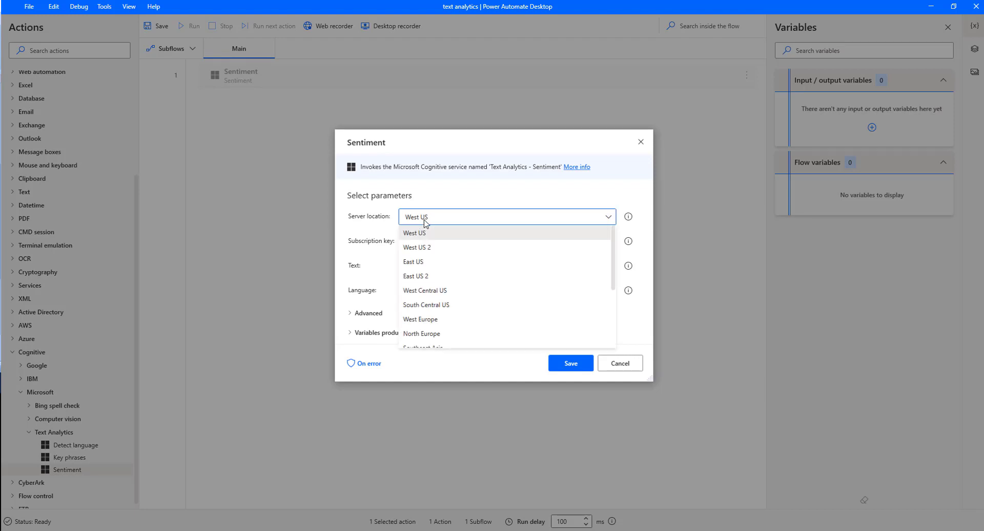
{"action": "left_click", "coordinate": [423, 261]}
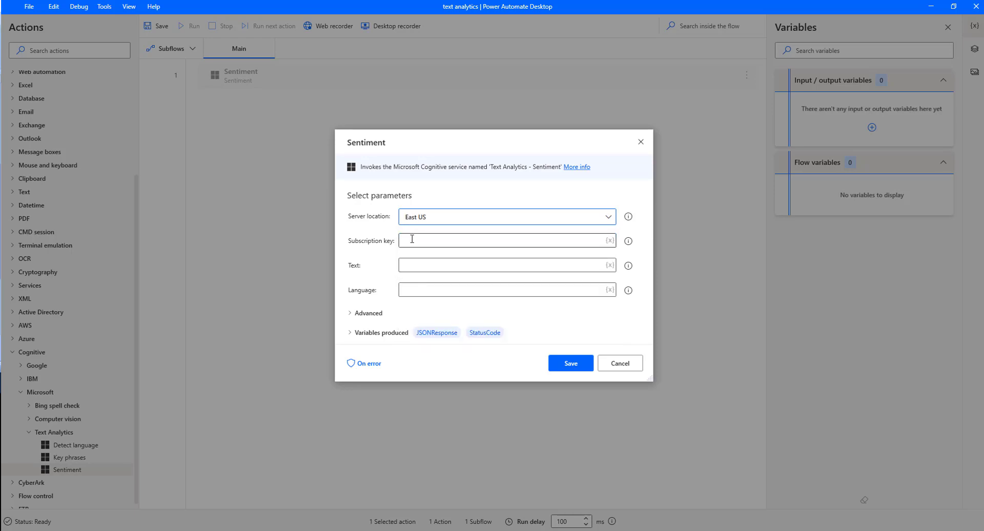
{"action": "left_click", "coordinate": [413, 241]}
{"action": "key", "text": "alt+Tab"}
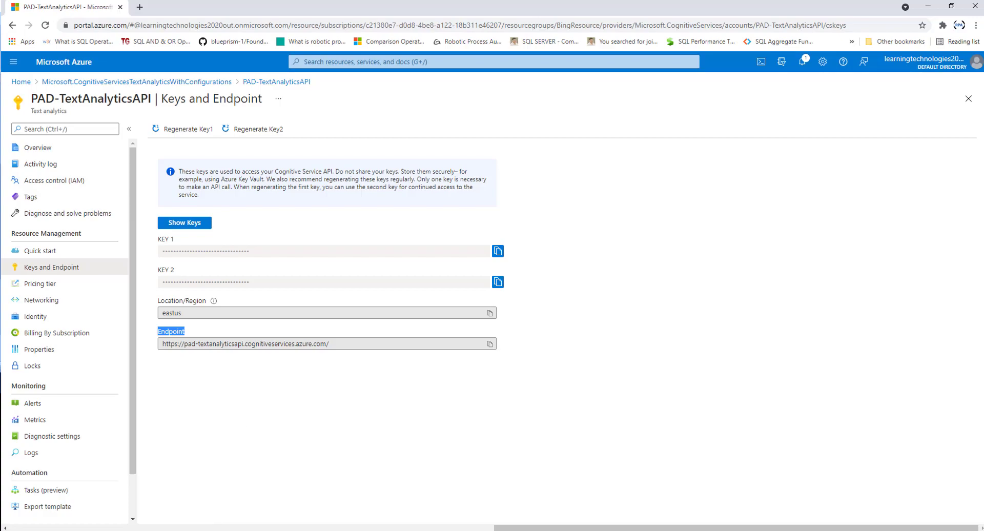
{"action": "key", "text": "alt+Tab"}
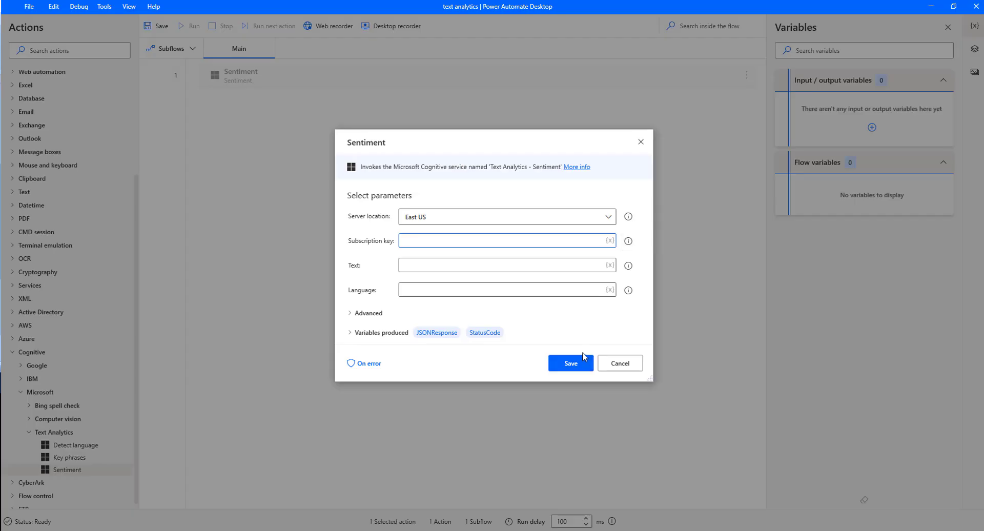